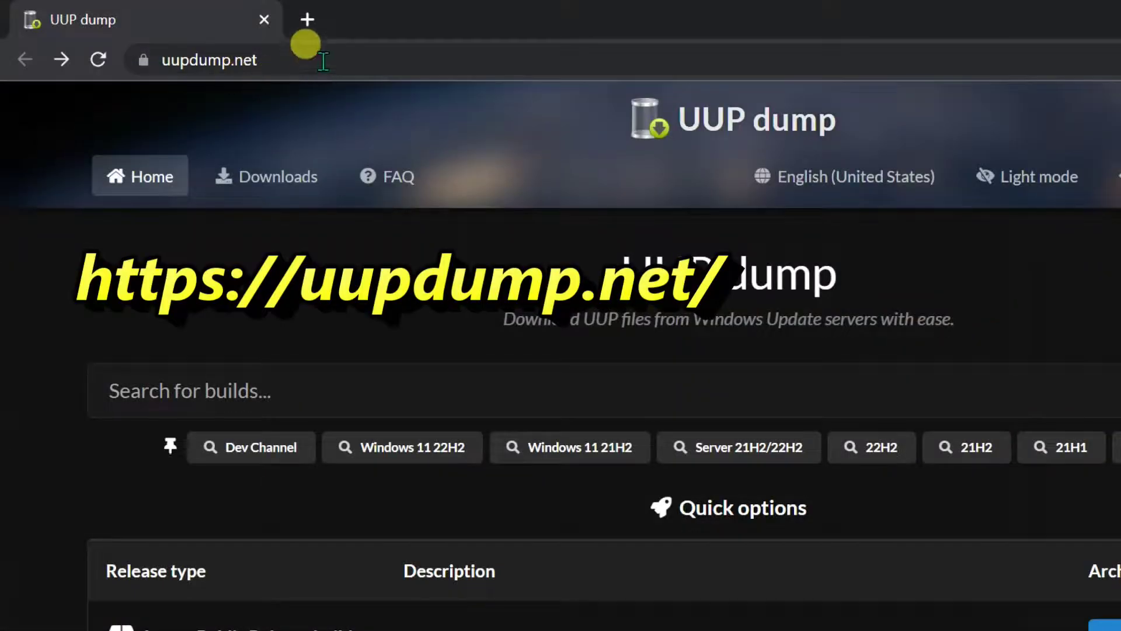
# Reveal the full https address of the UUP dump site in the address bar.
pyautogui.click(319, 55)
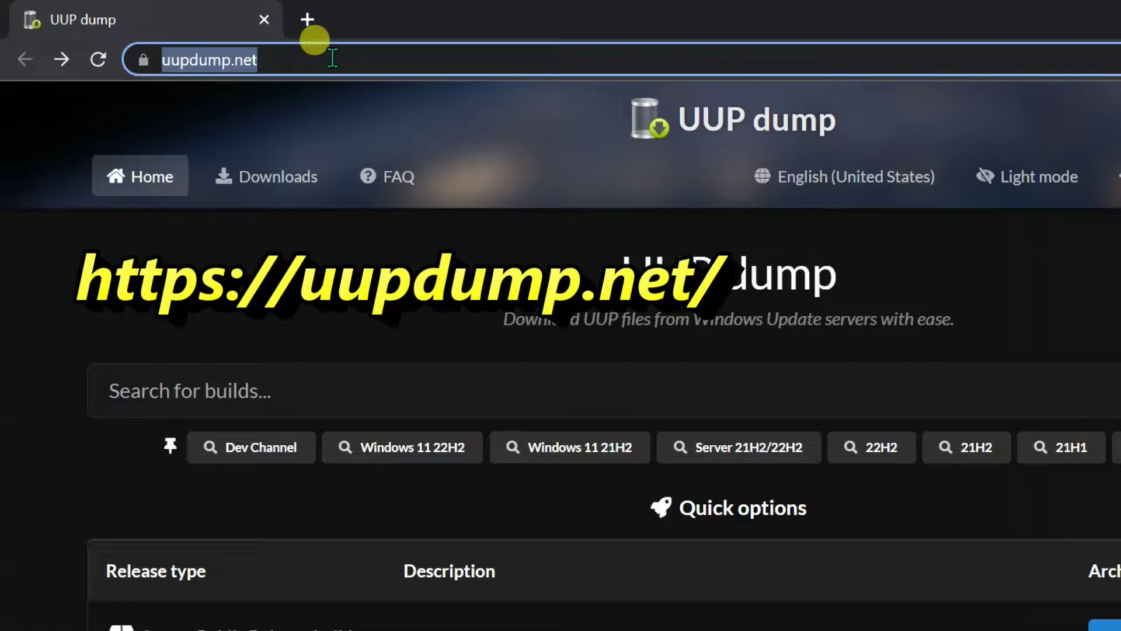
pyautogui.click(330, 56)
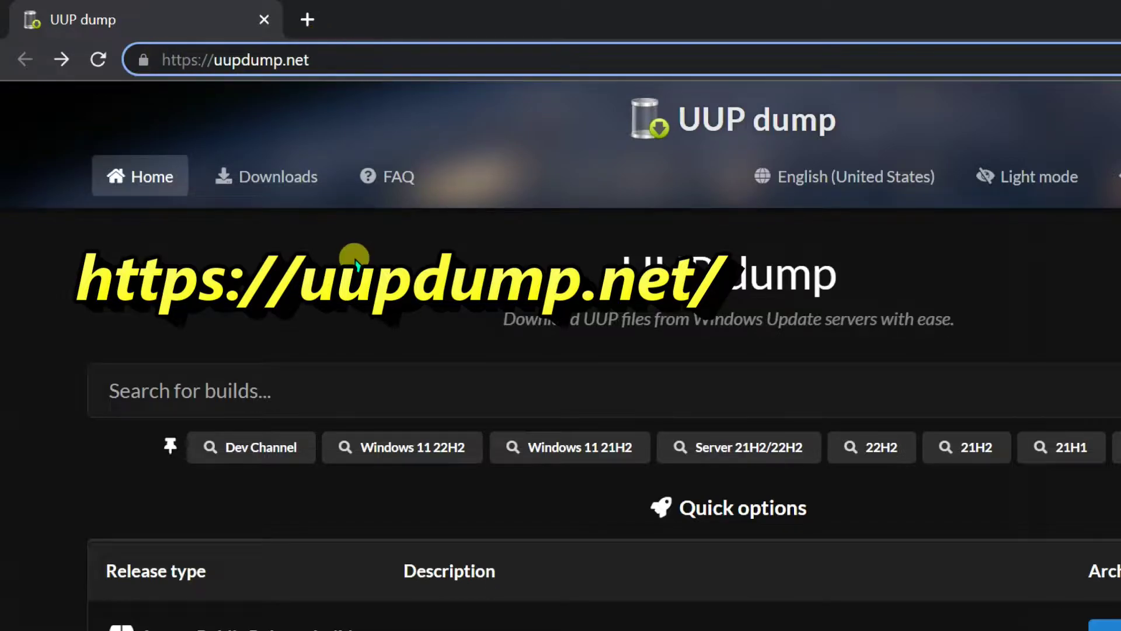
pyautogui.click(339, 261)
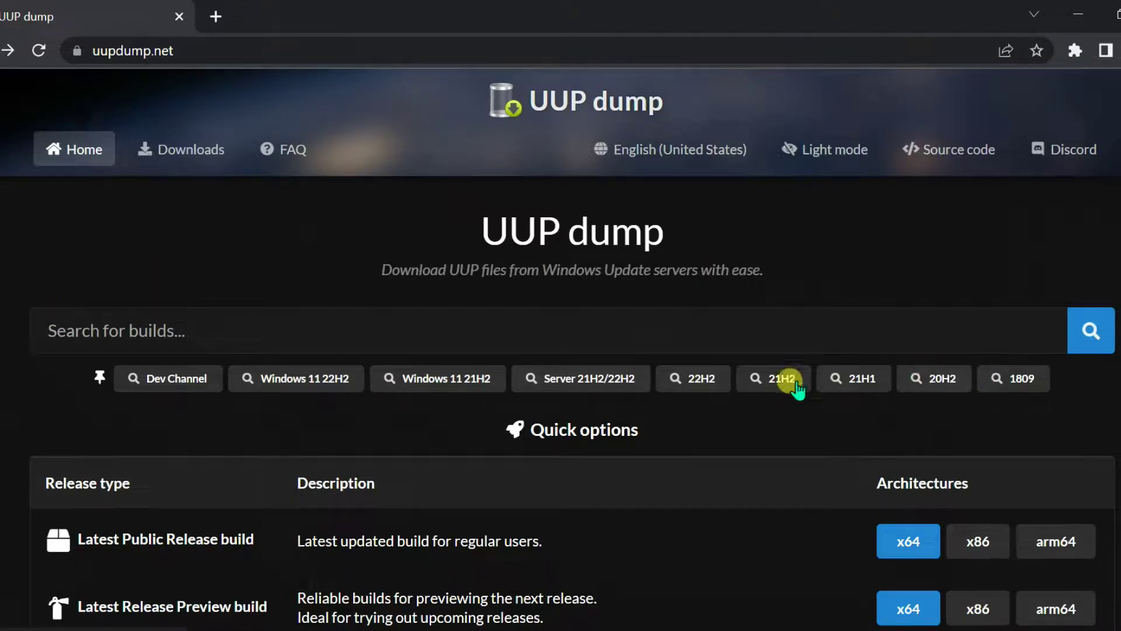
# Search the Windows 11 22H2 builds and open the newest 22622.575 amd64 build.
pyautogui.click(279, 380)
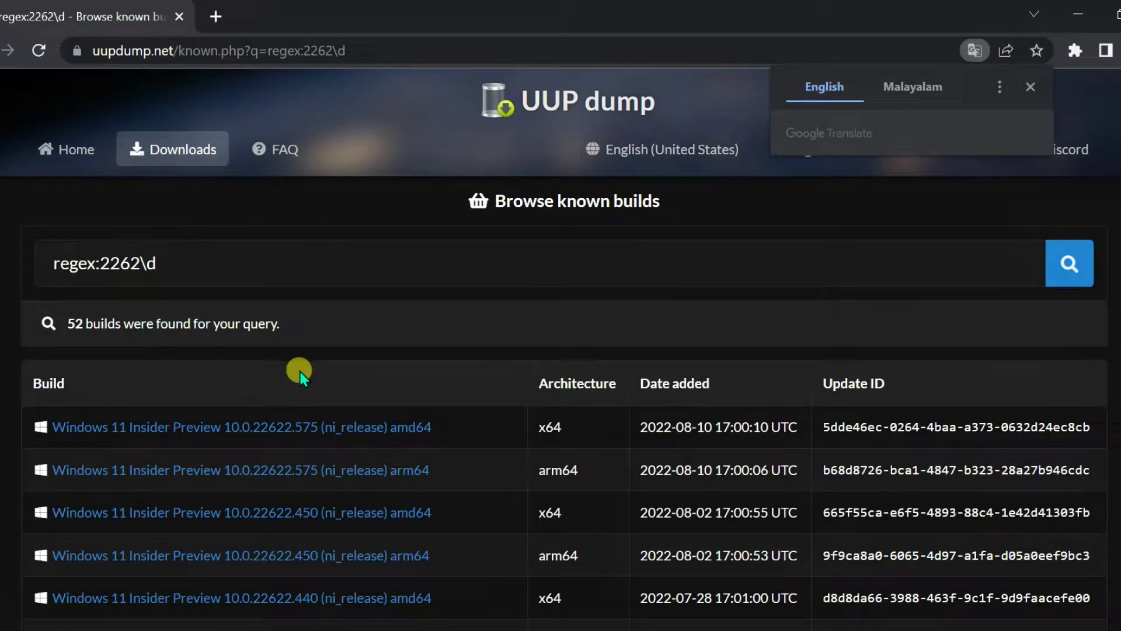
pyautogui.scroll(-2, 300, 371)
pyautogui.scroll(2, 298, 370)
pyautogui.click(257, 425)
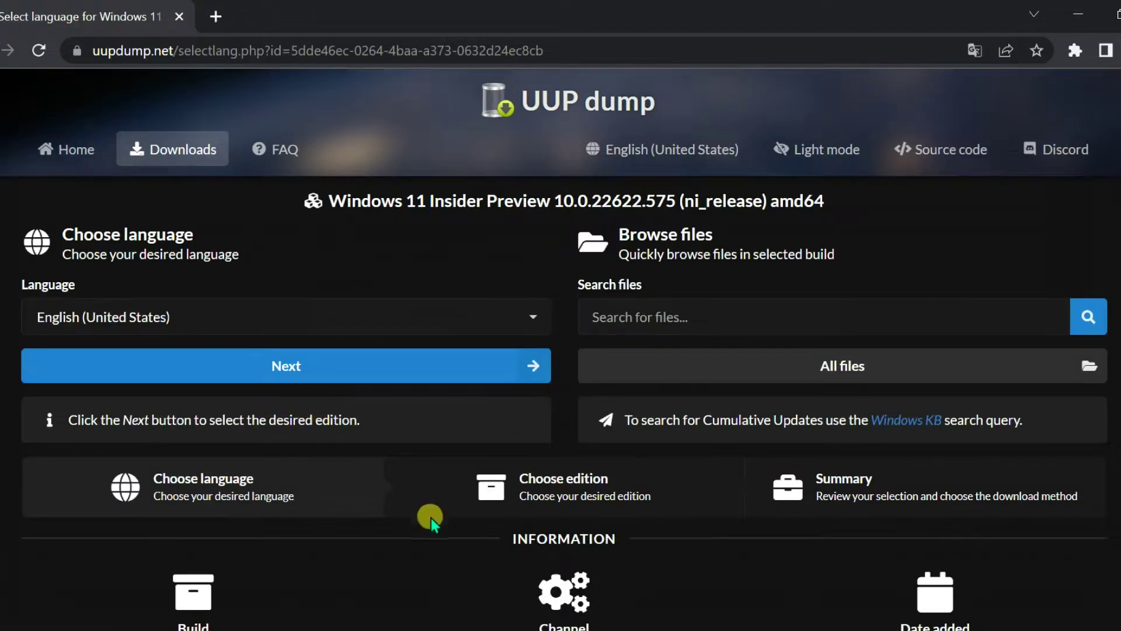
# Keep English (United States) as the language for build 22622.575 and continue to editions.
pyautogui.click(214, 310)
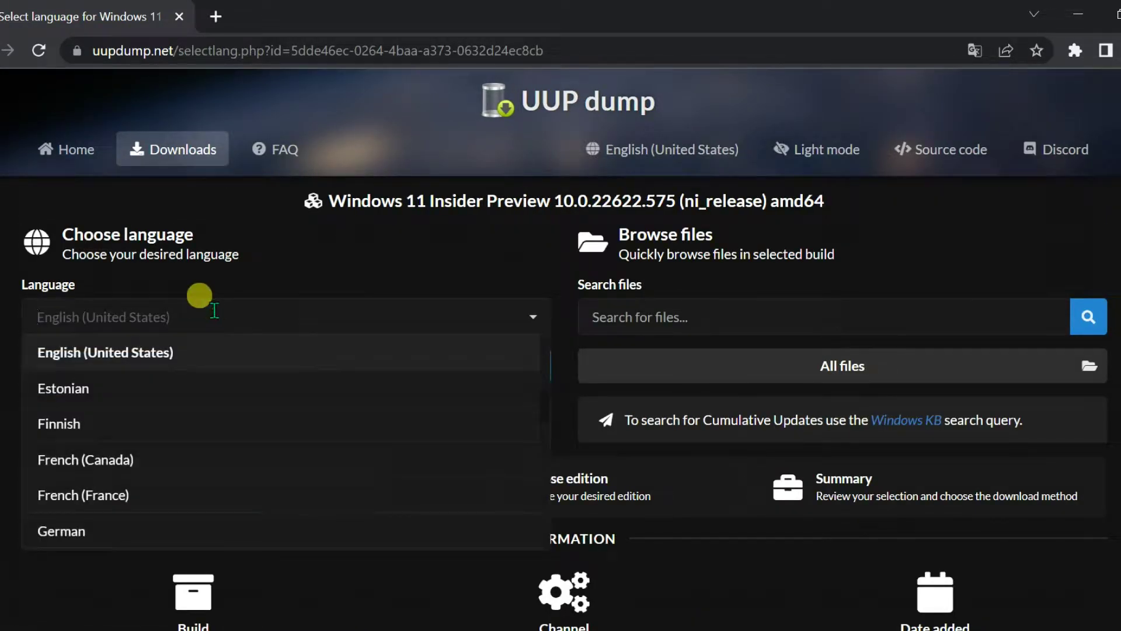
pyautogui.click(145, 352)
pyautogui.click(264, 369)
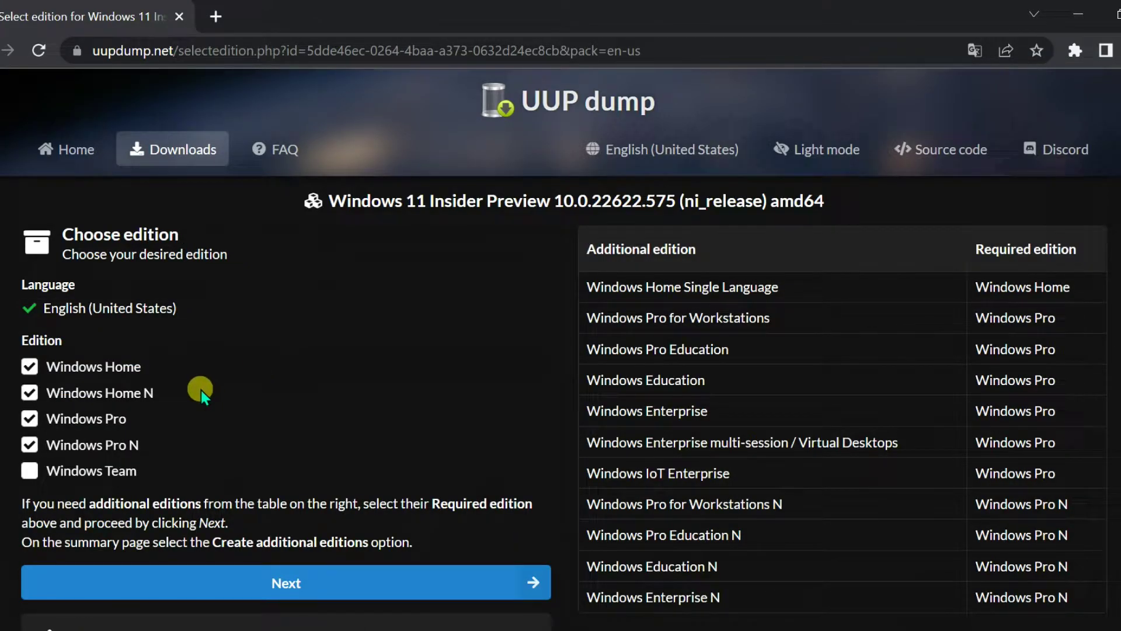
# Uncheck Windows Home N and Pro N, keep Home and Pro, then proceed to the summary.
pyautogui.click(29, 367)
pyautogui.click(28, 393)
pyautogui.click(28, 446)
pyautogui.click(28, 393)
pyautogui.click(29, 367)
pyautogui.scroll(-2, 667, 404)
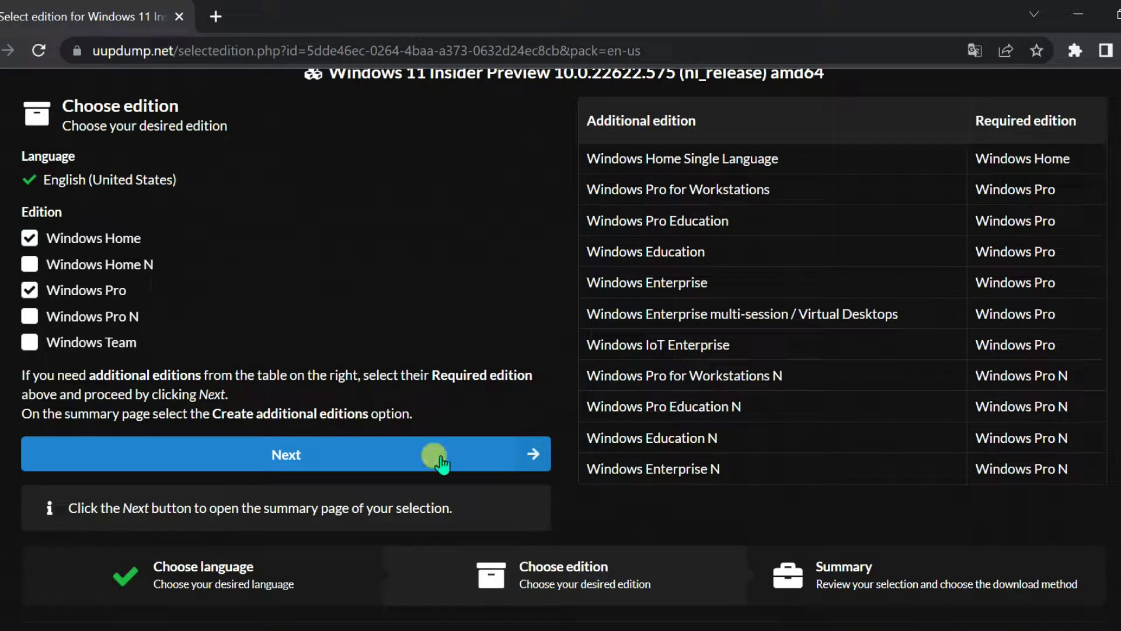
pyautogui.click(301, 462)
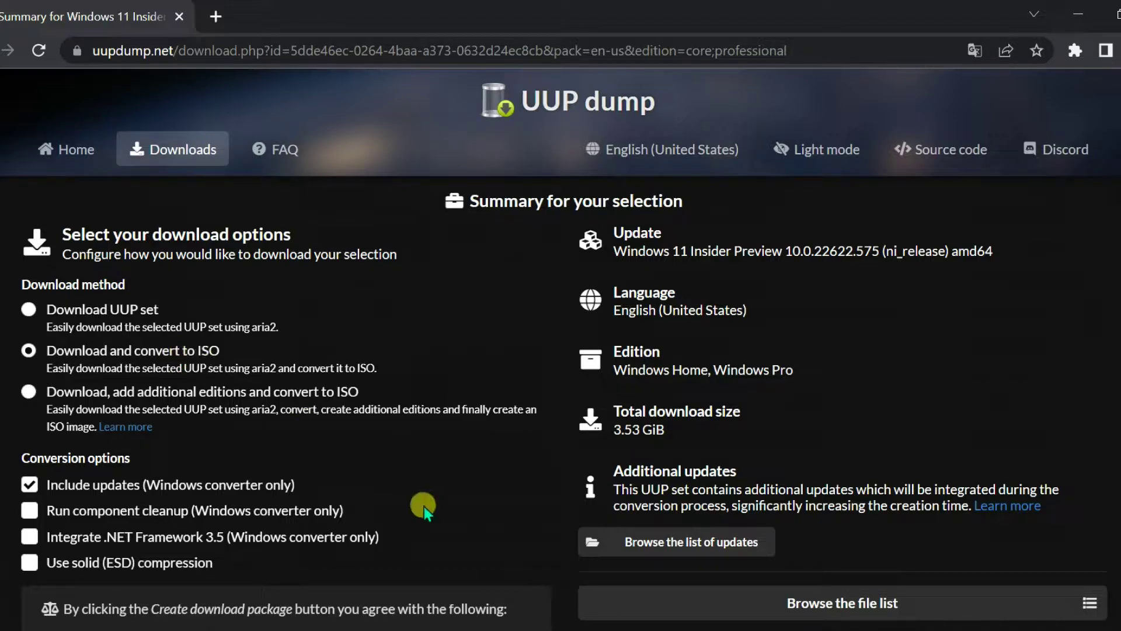
# Create the 'Download and convert to ISO' package, 22622.575_amd64_en-us_multi_5dde46ec_convert.zip.
pyautogui.scroll(-2, 424, 507)
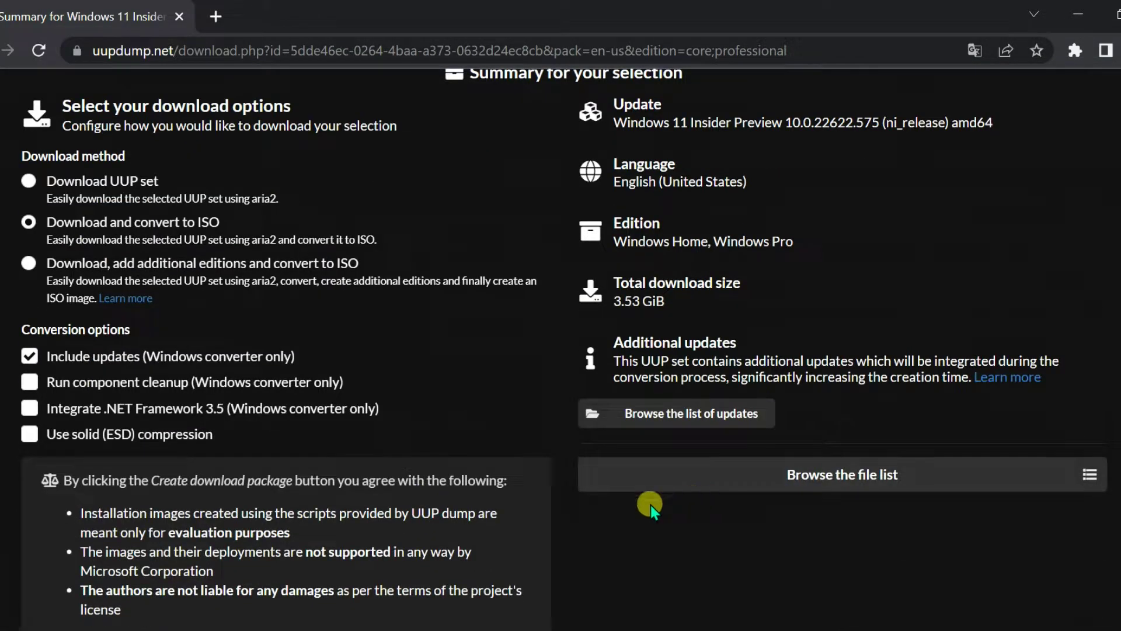
pyautogui.scroll(-4, 618, 513)
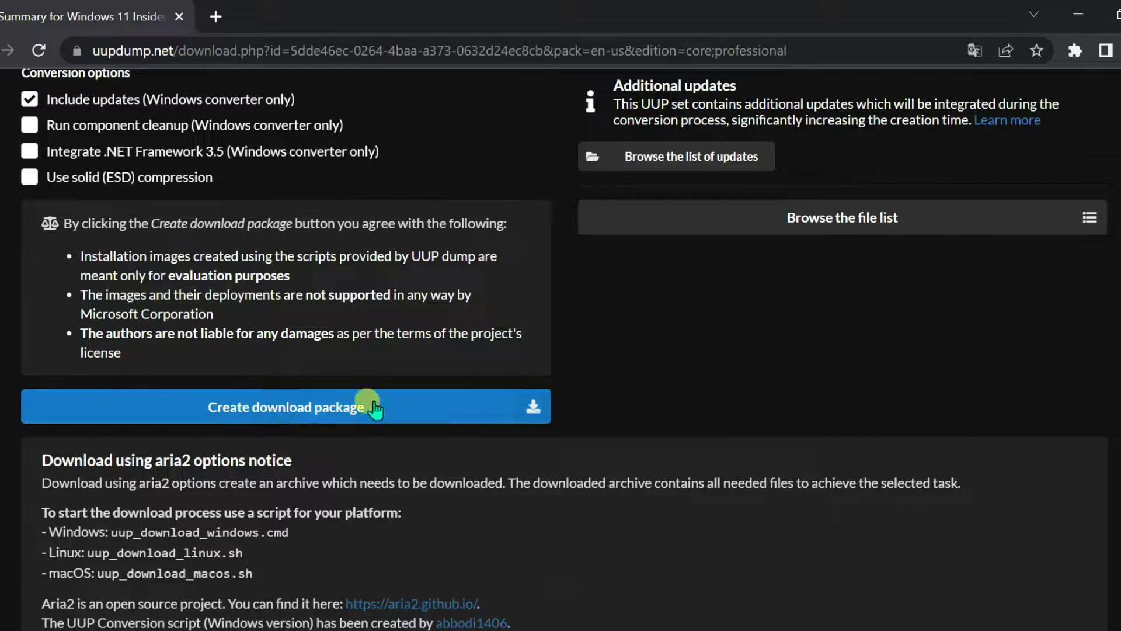
pyautogui.click(297, 415)
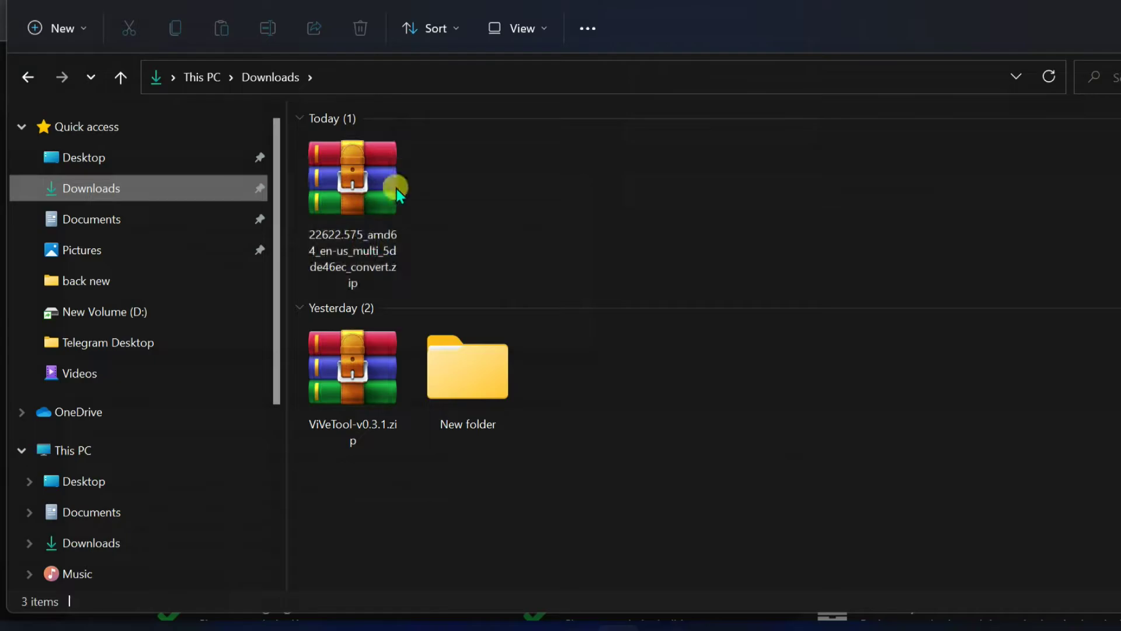
# Extract the convert zip into its suggested folder in Downloads and open that folder.
pyautogui.click(352, 195)
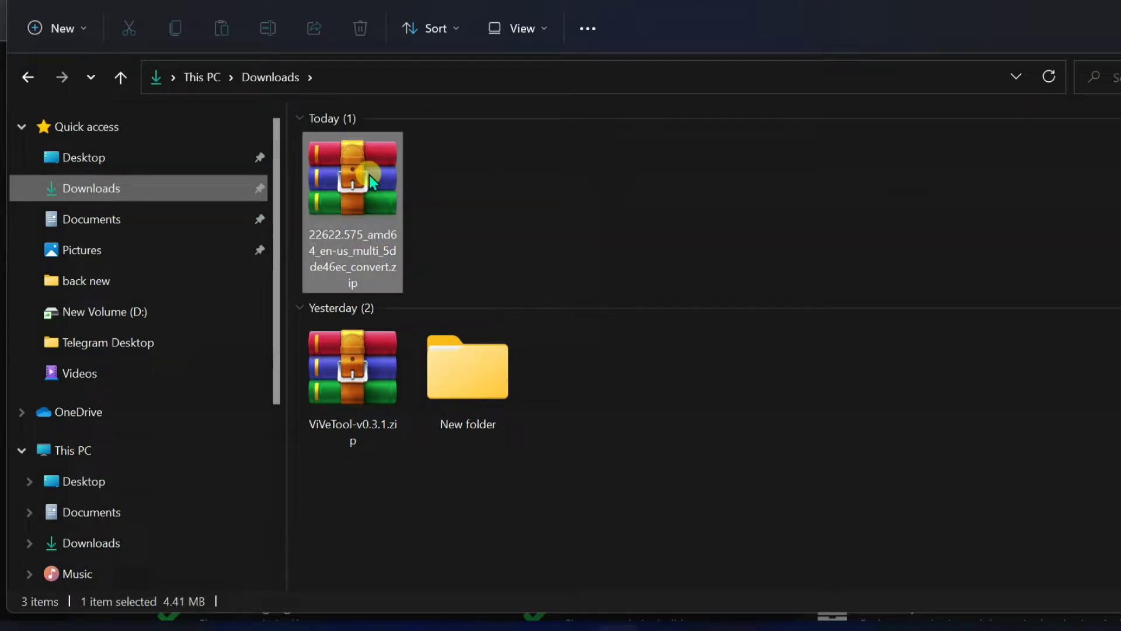
pyautogui.rightClick(341, 186)
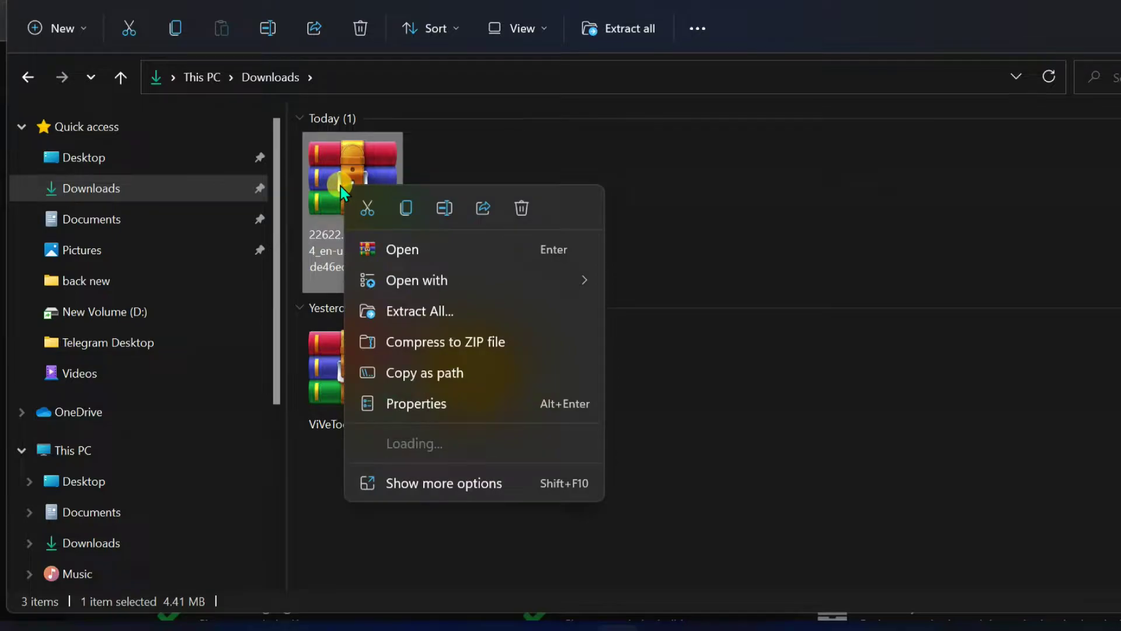
pyautogui.click(411, 310)
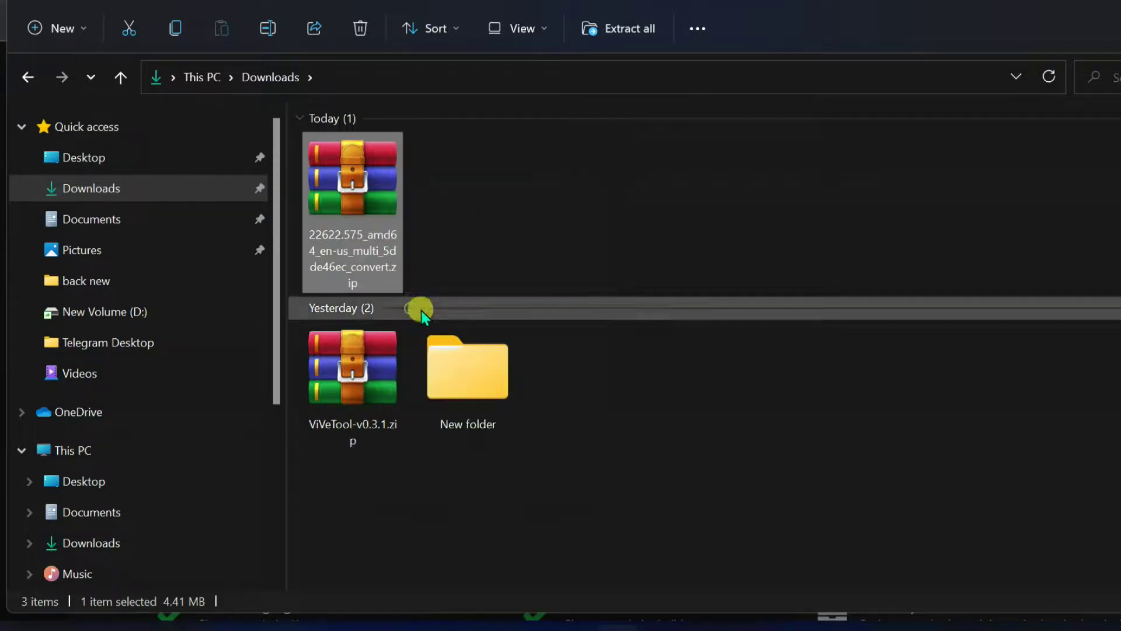
pyautogui.click(781, 507)
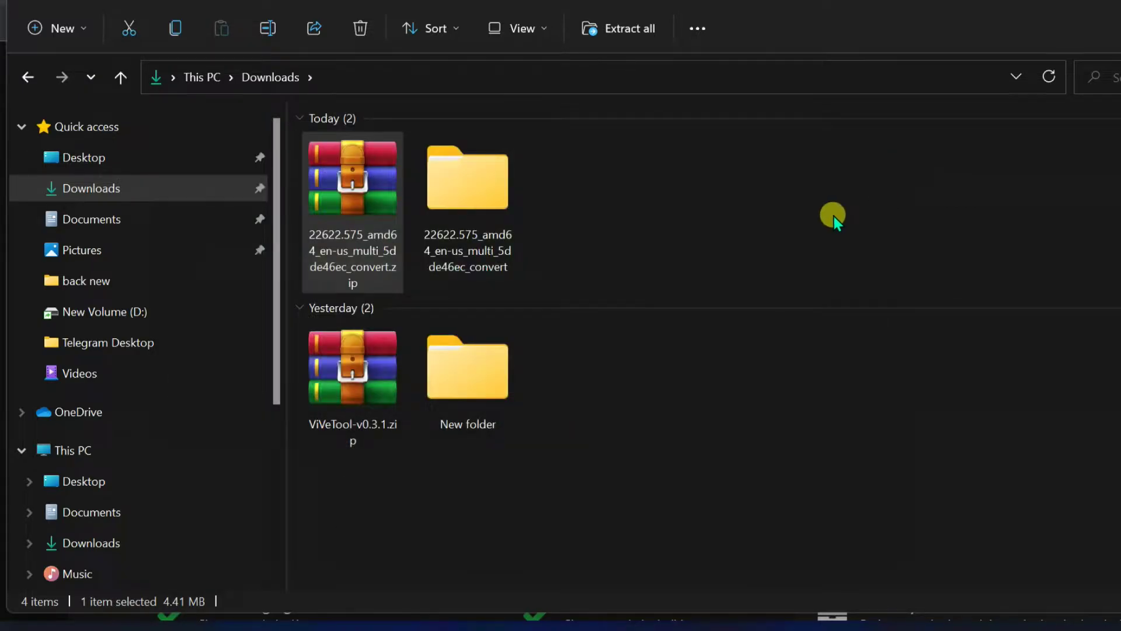
pyautogui.click(777, 215)
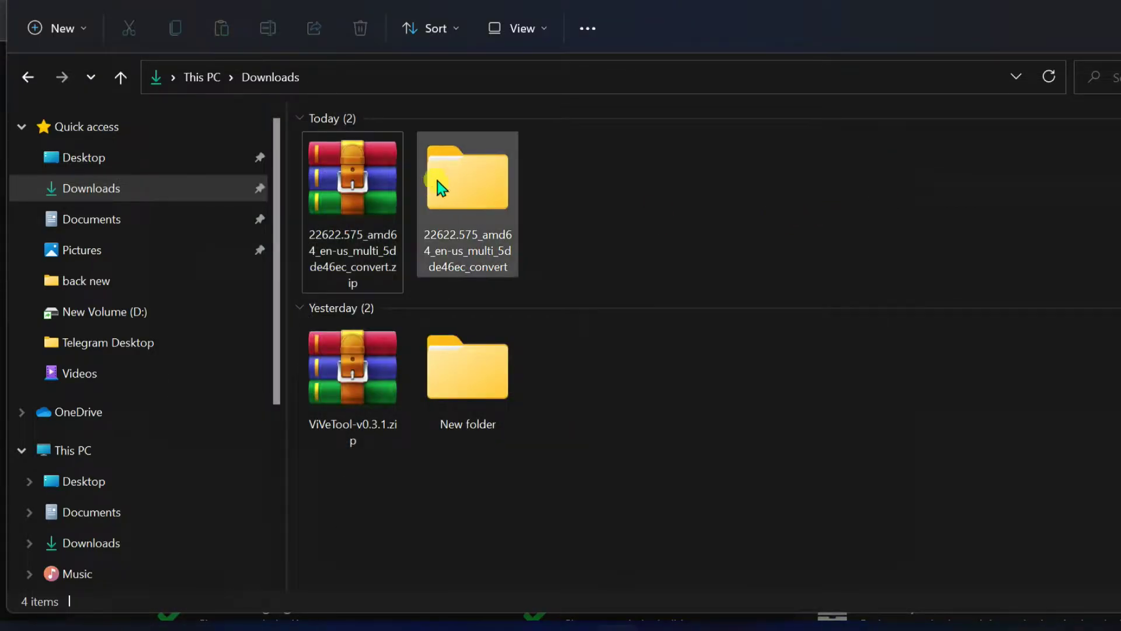
pyautogui.doubleClick(473, 195)
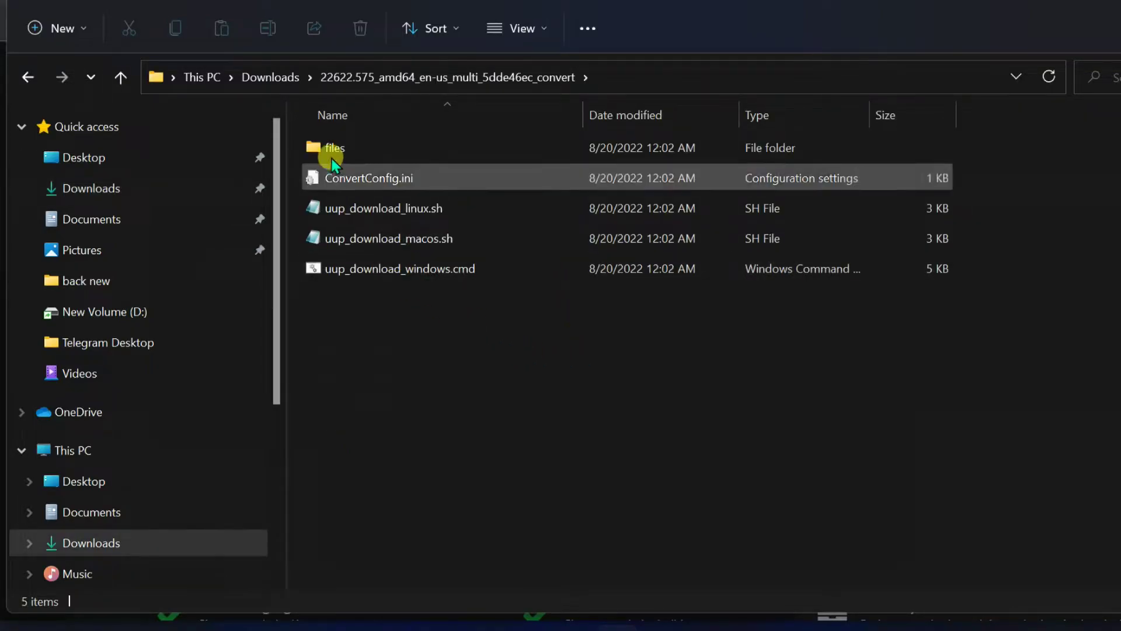
# Run uup_download_windows.cmd, letting it past SmartScreen via More info and Run anyway.
pyautogui.doubleClick(410, 271)
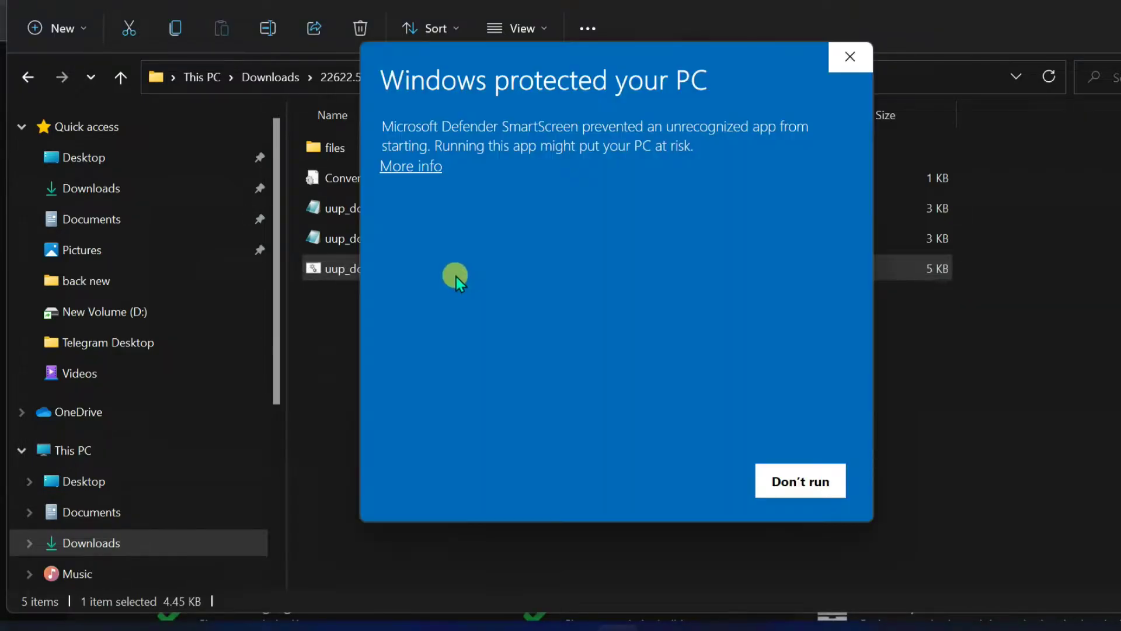
pyautogui.click(410, 167)
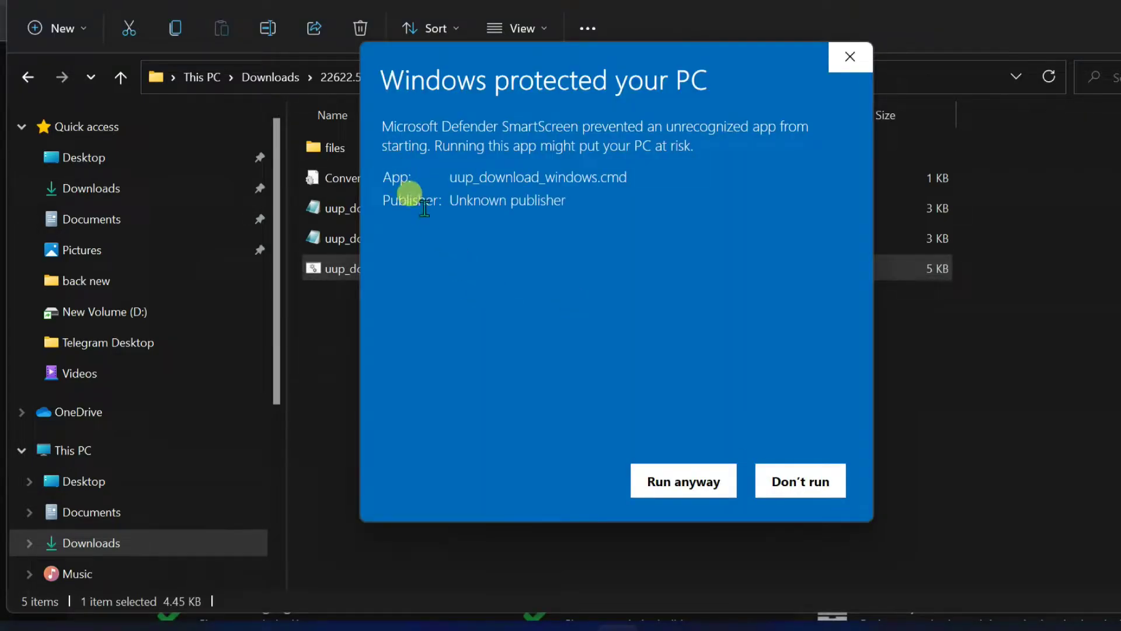
pyautogui.click(684, 478)
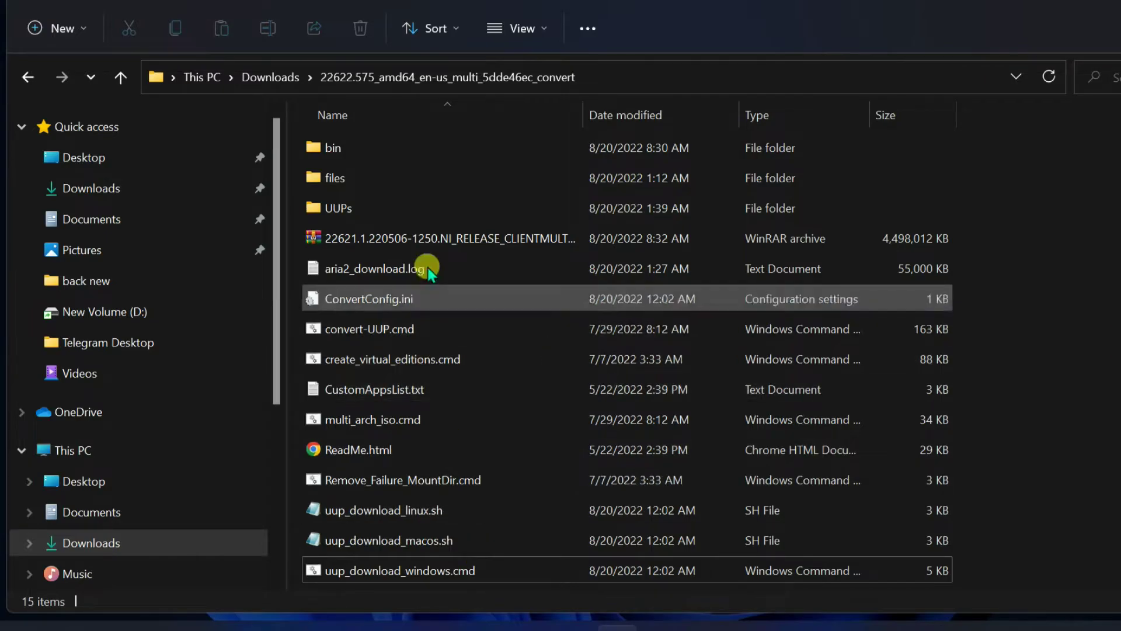
# Select the 22621.1.220506-1250 ISO and widen the Name column to show its full name.
pyautogui.click(435, 245)
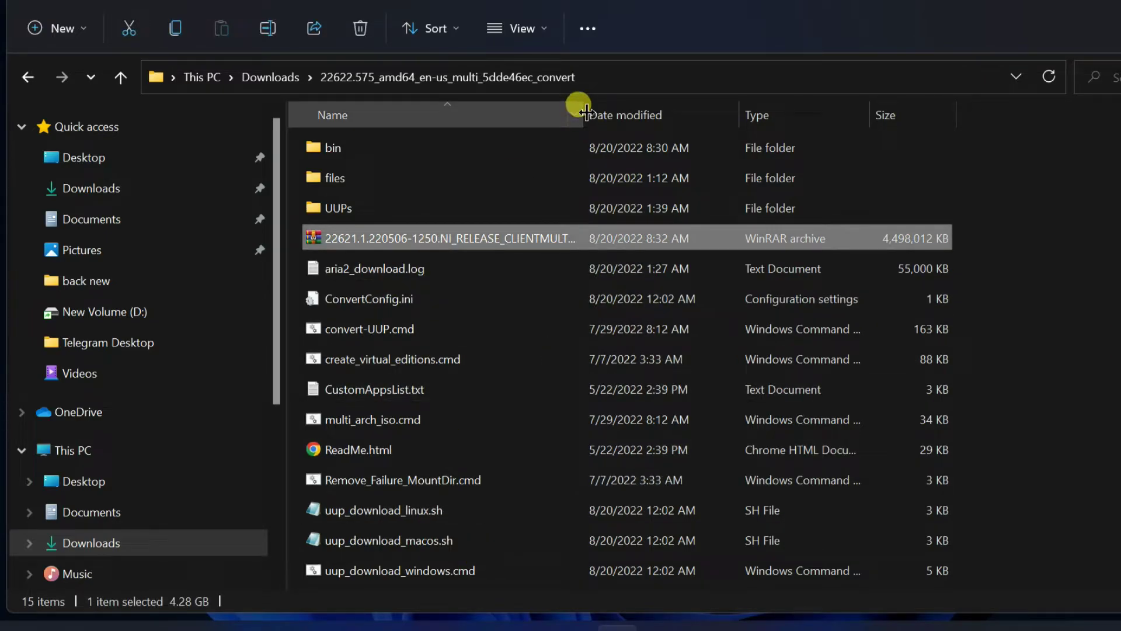
pyautogui.moveTo(585, 111); pyautogui.dragTo(683, 116)
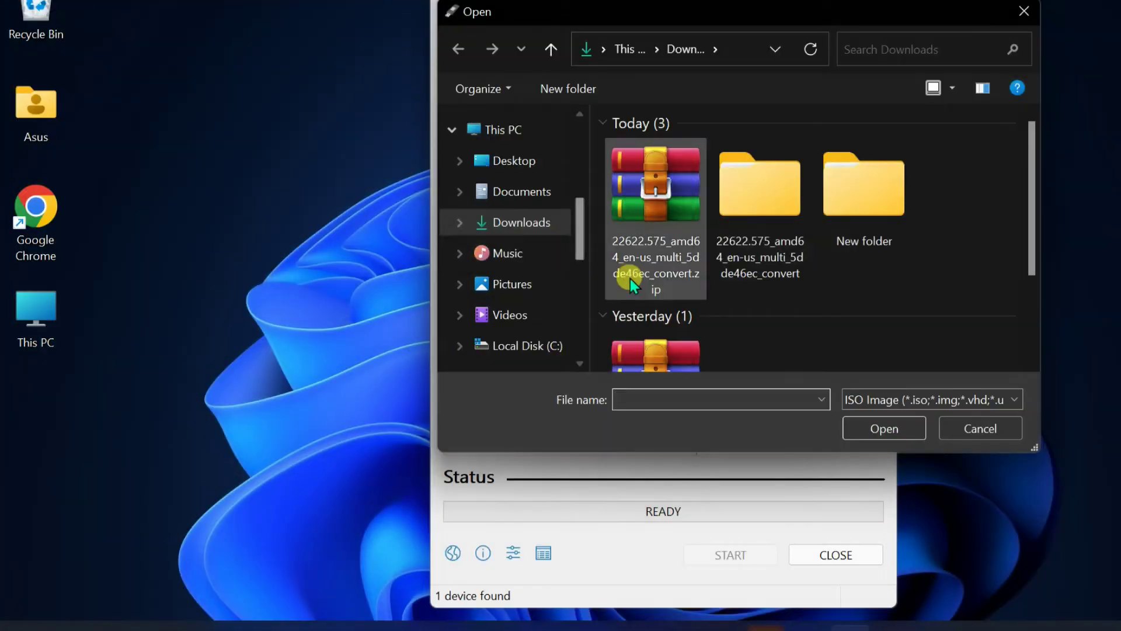
# In Rufus's Open dialog, enter the 22622.575 convert folder containing the 22621 ISO.
pyautogui.scroll(-3, 630, 278)
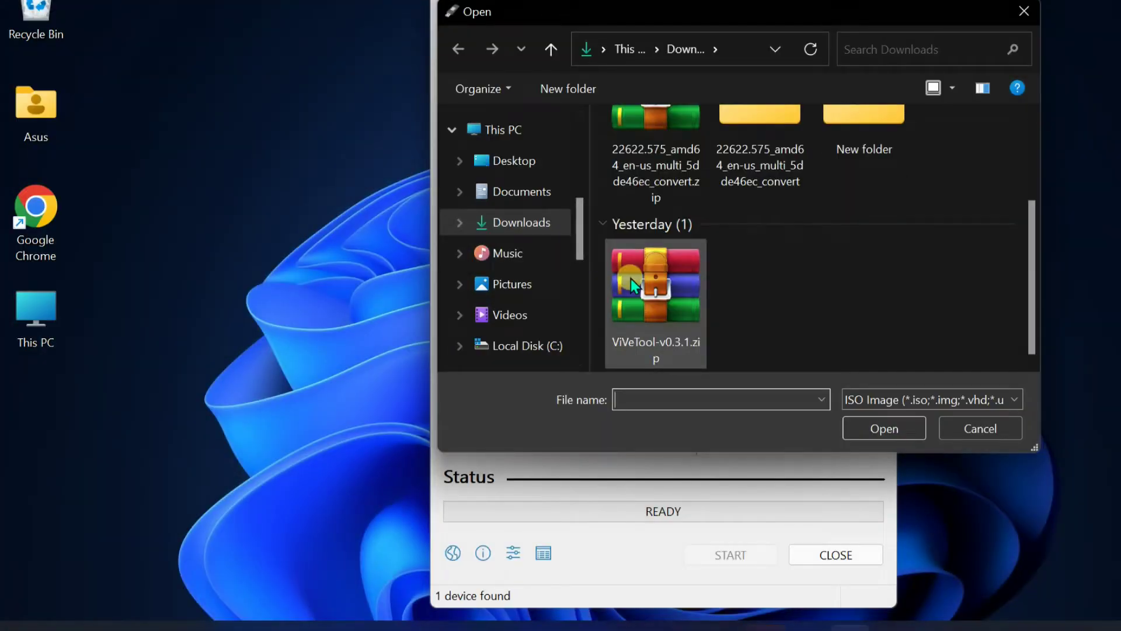
pyautogui.scroll(3, 710, 303)
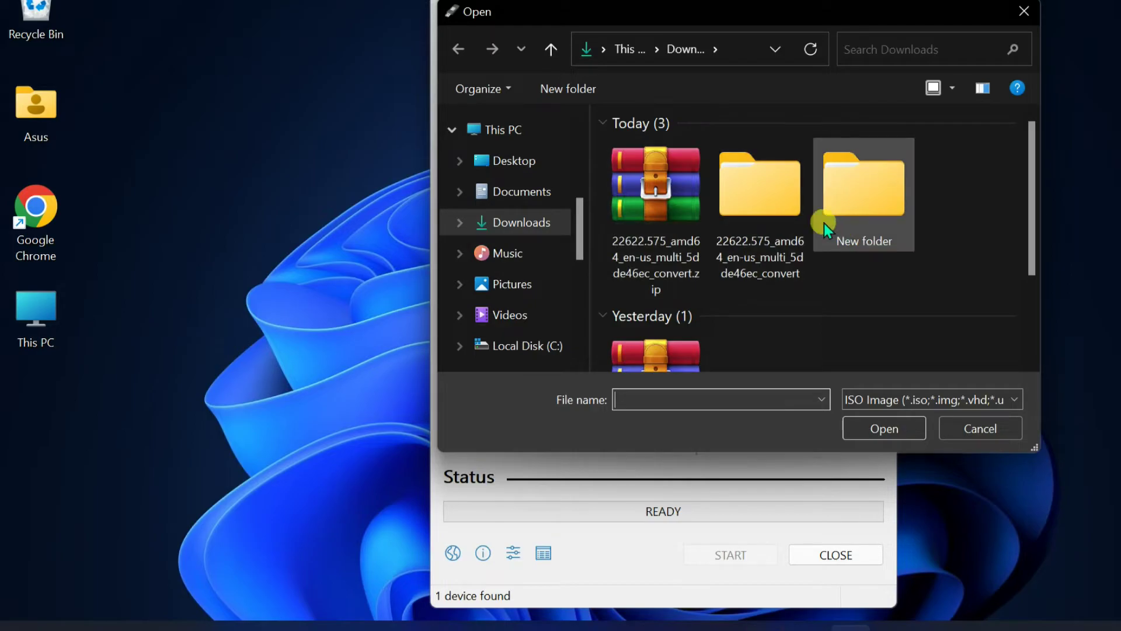
pyautogui.click(768, 193)
pyautogui.doubleClick(767, 193)
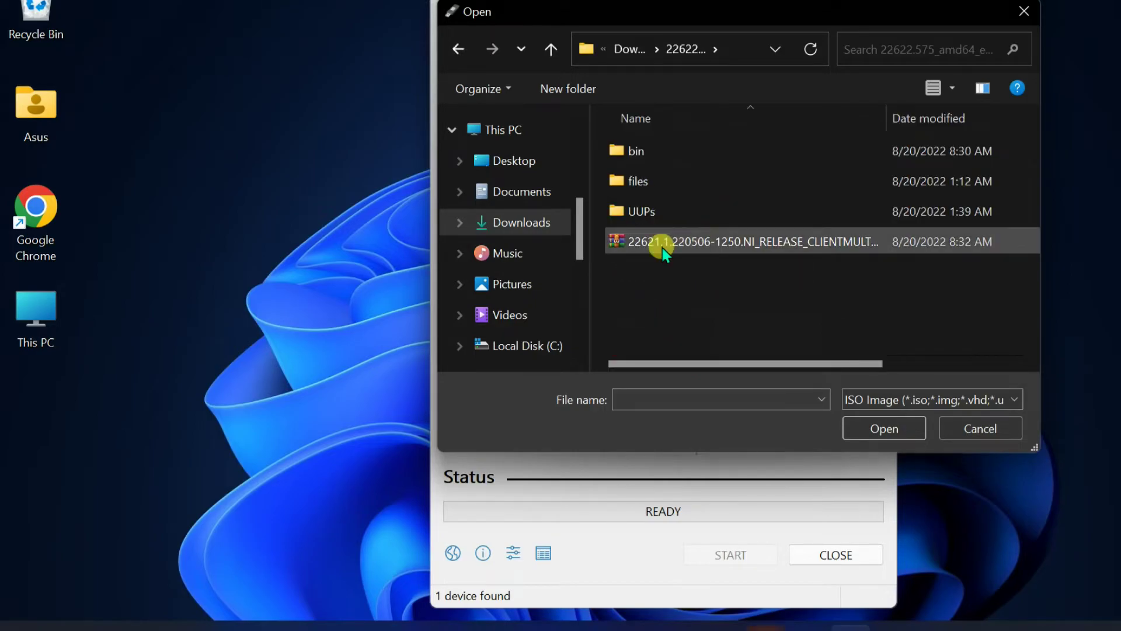